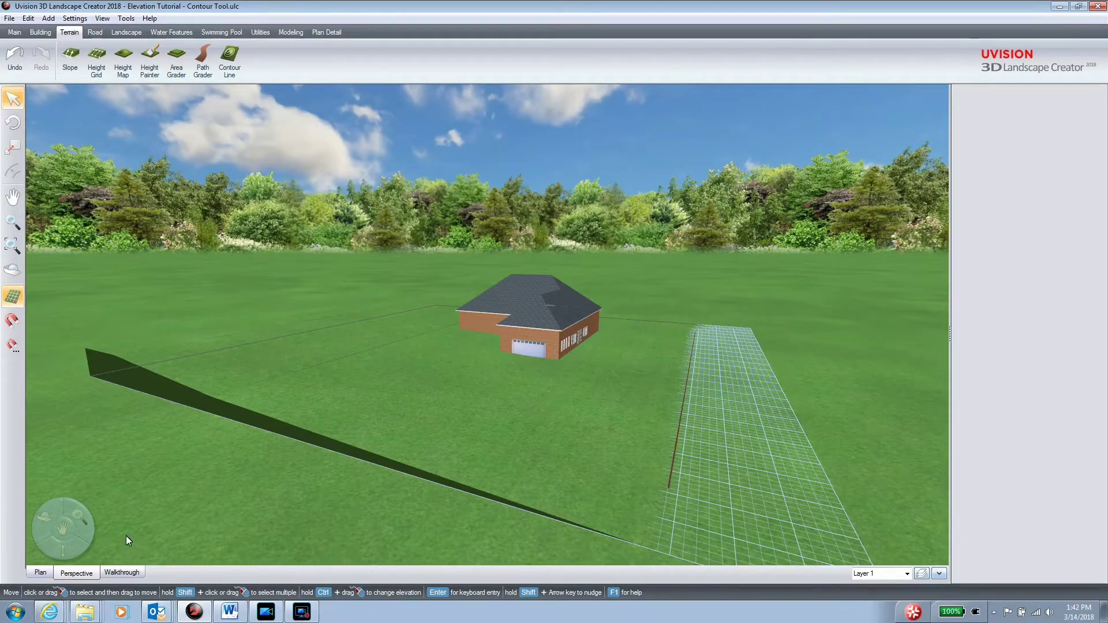
Step: Show the tutorial yard in top-down Plan view, with the house footprint and three contour lines
left_click(40, 571)
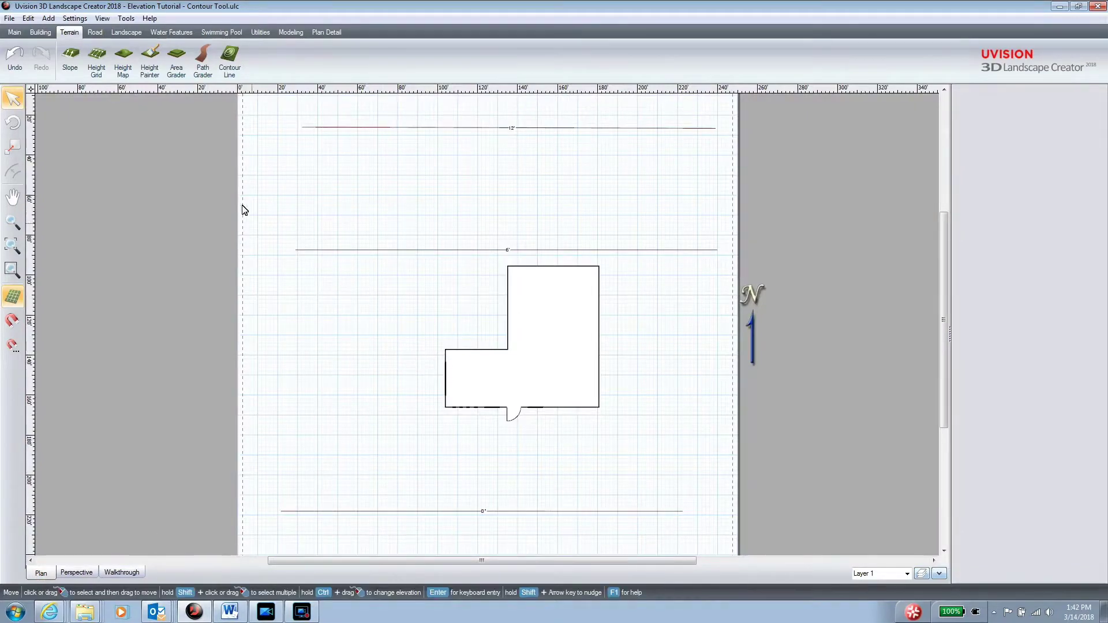
Step: Draw a 20-foot-wide, 81'-5" path grader from the 0' line to the house corner, flush against the wall
left_click(201, 60)
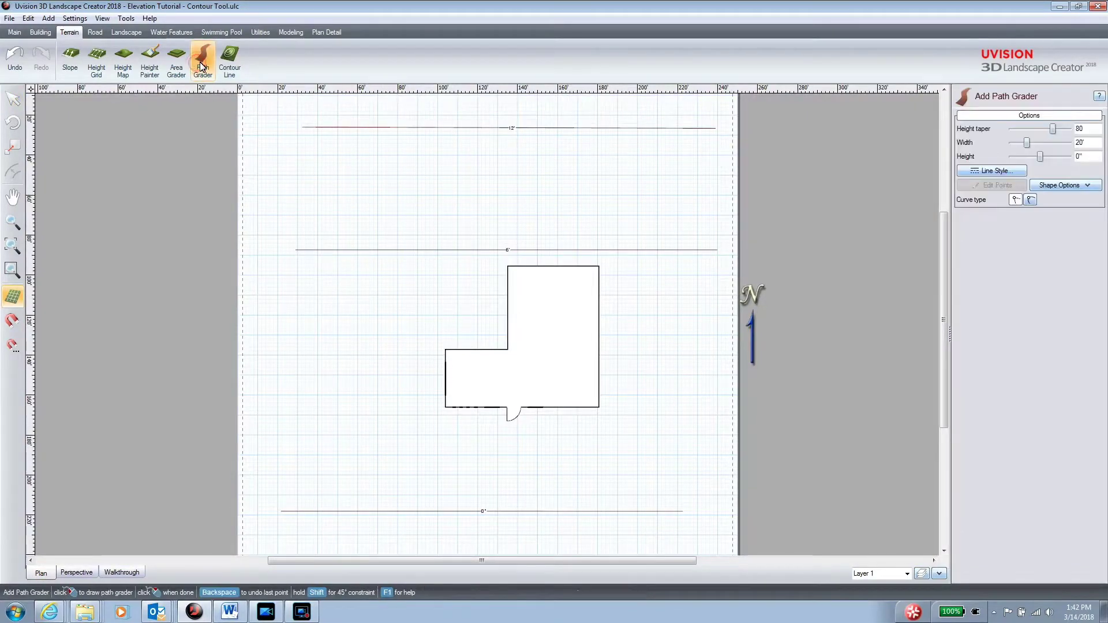
left_click(418, 512)
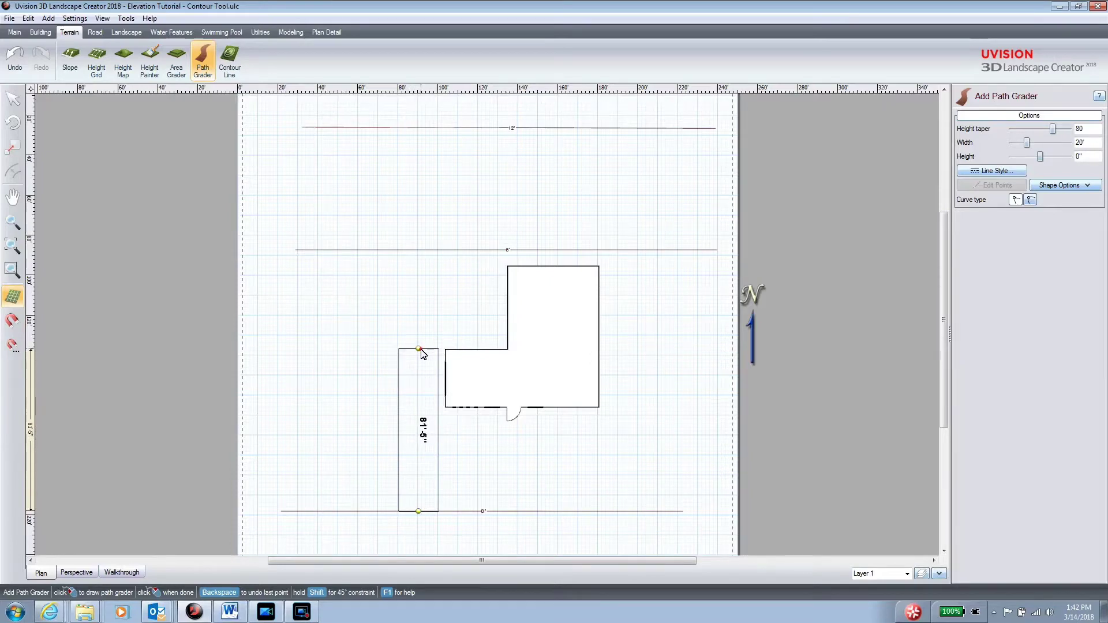
double_click(420, 349)
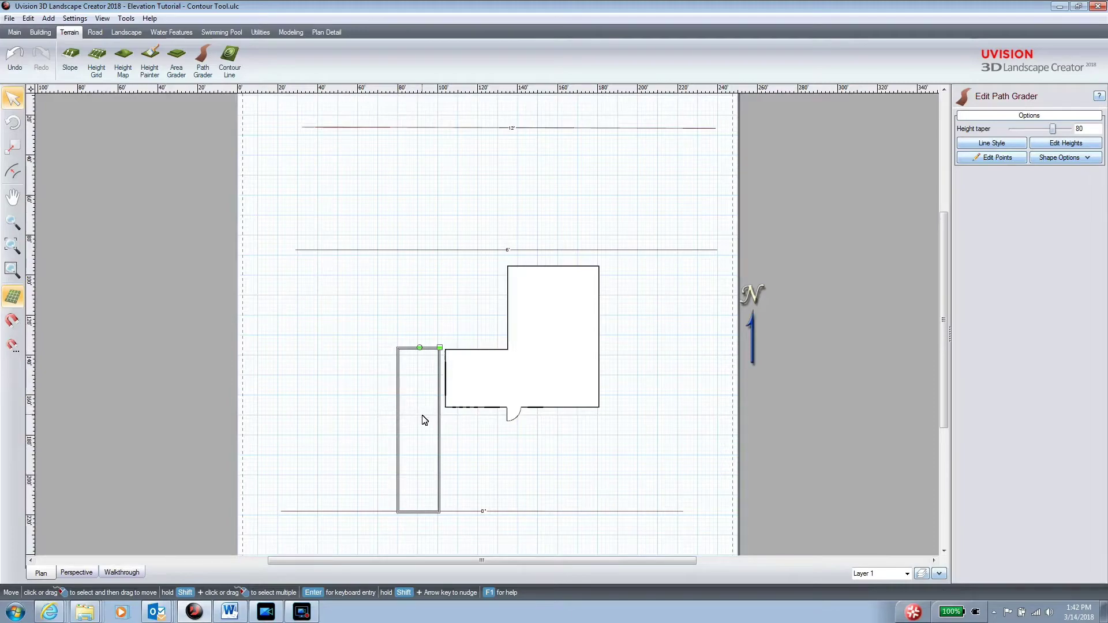
left_click_drag(424, 420, 429, 419)
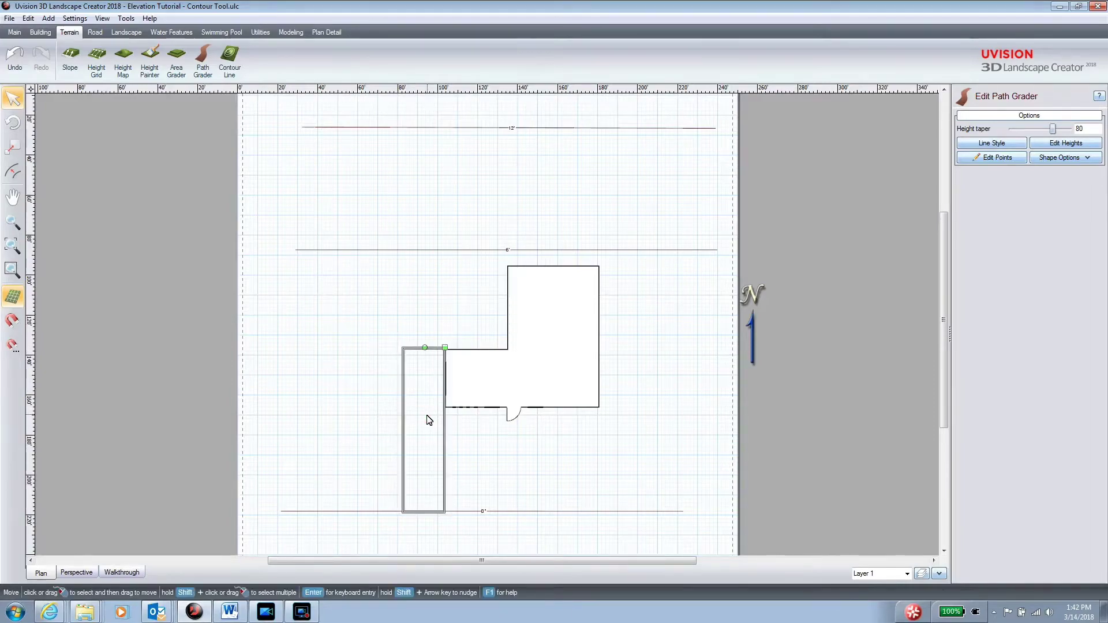
left_click(76, 572)
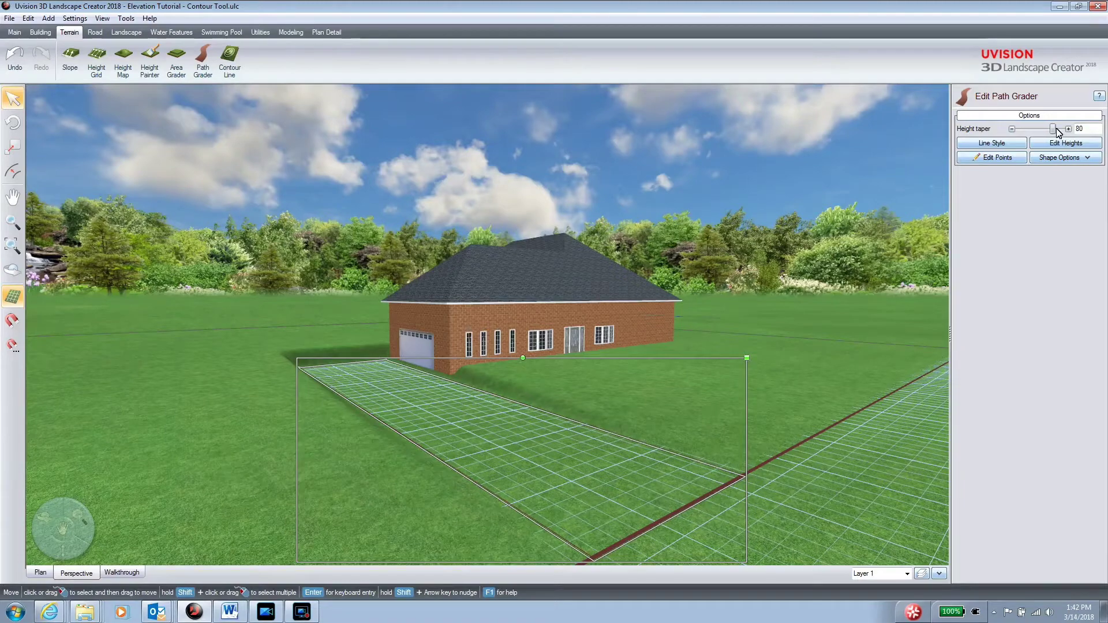
Step: Raise the path grader's height taper from 80 to 100, then inspect the cut around the house in 3D
left_click_drag(1054, 129, 1061, 128)
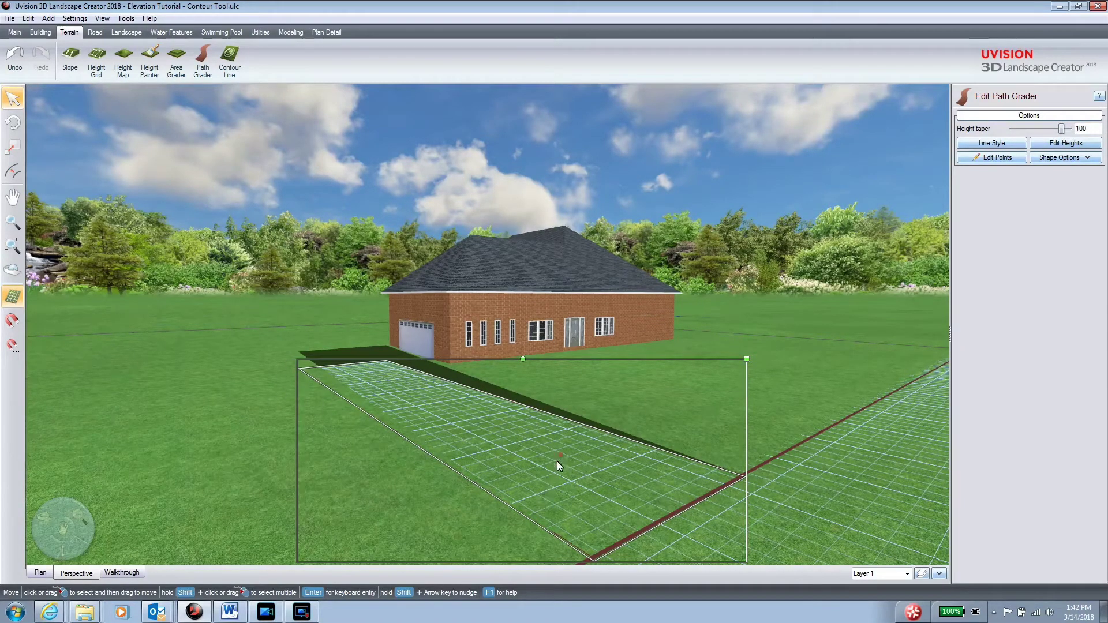
middle_click_drag(556, 462, 488, 472)
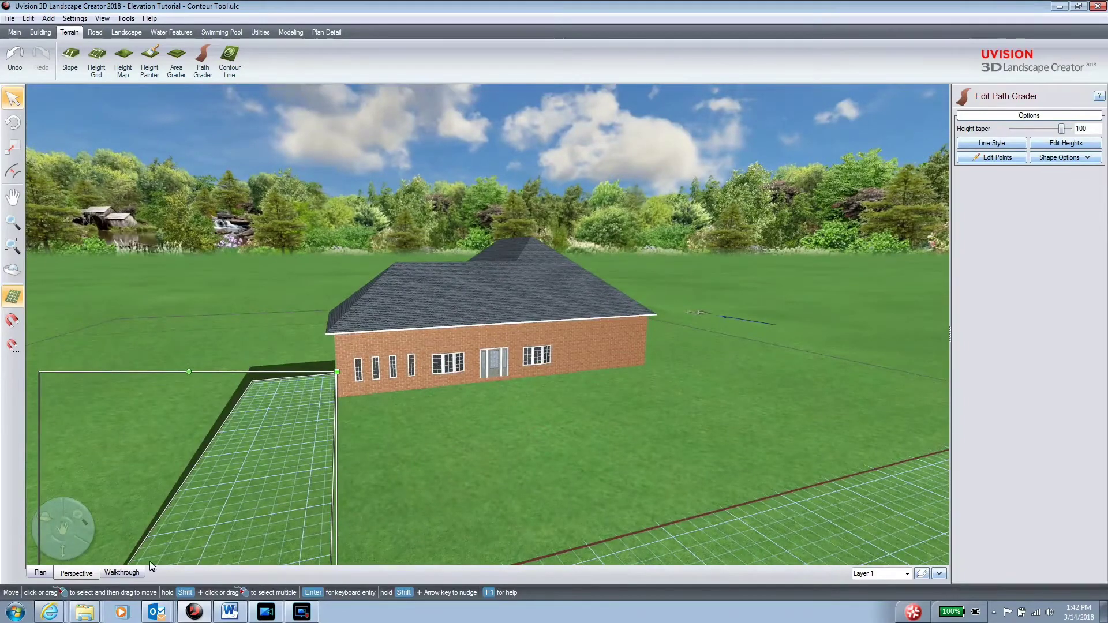
middle_click_drag(266, 485, 292, 481)
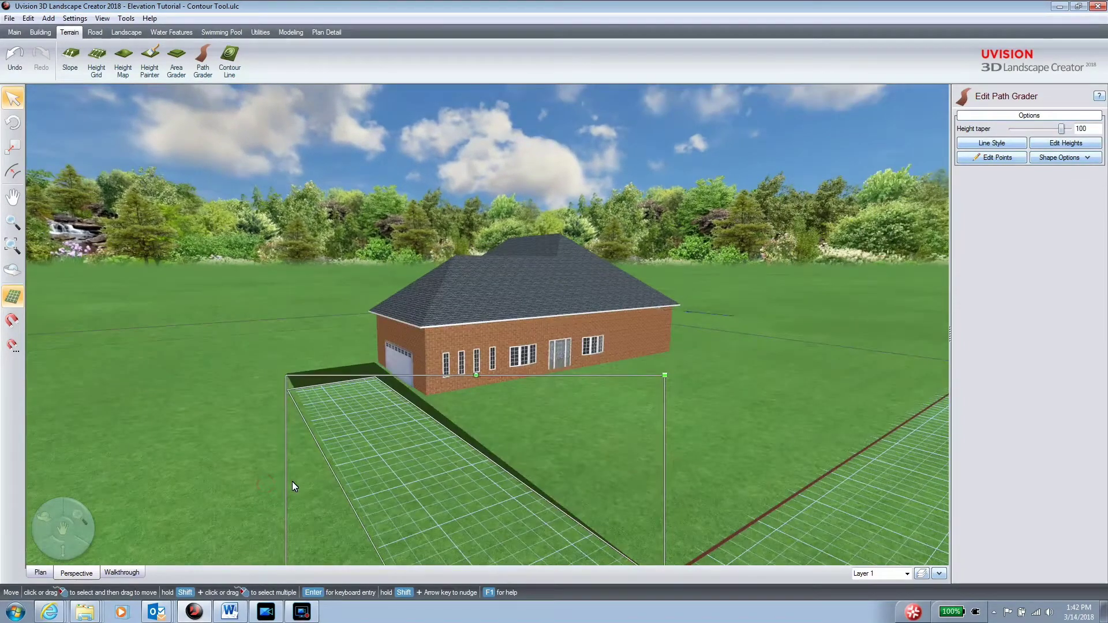
left_click(476, 349)
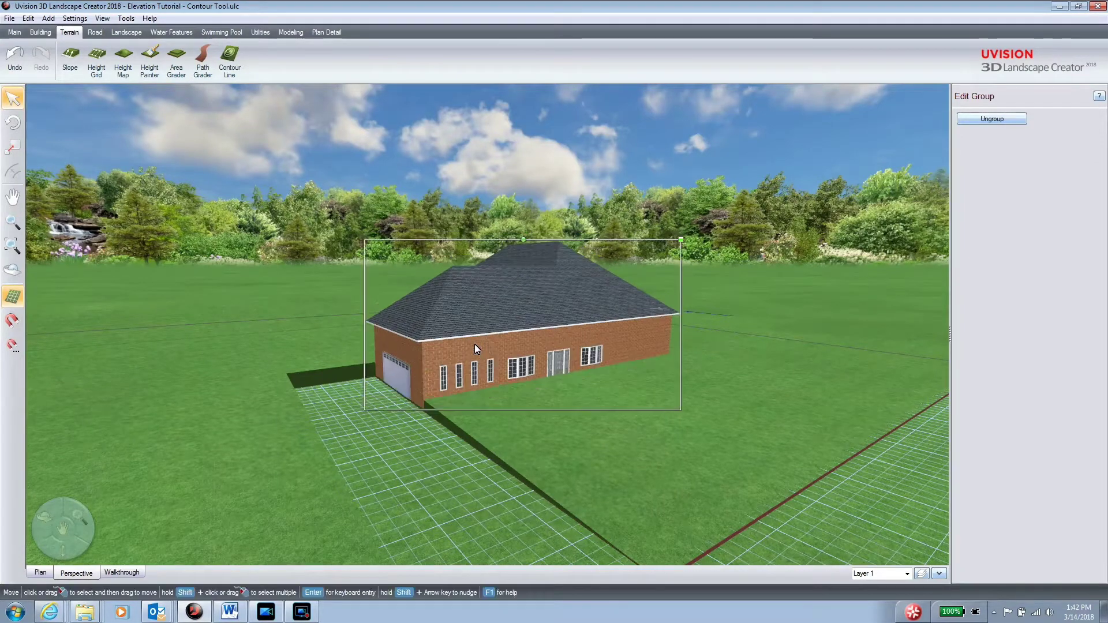
middle_click_drag(445, 501, 430, 421)
scroll(422, 495, "up", 4)
scroll(423, 495, "down", 3)
middle_click_drag(570, 507, 566, 495)
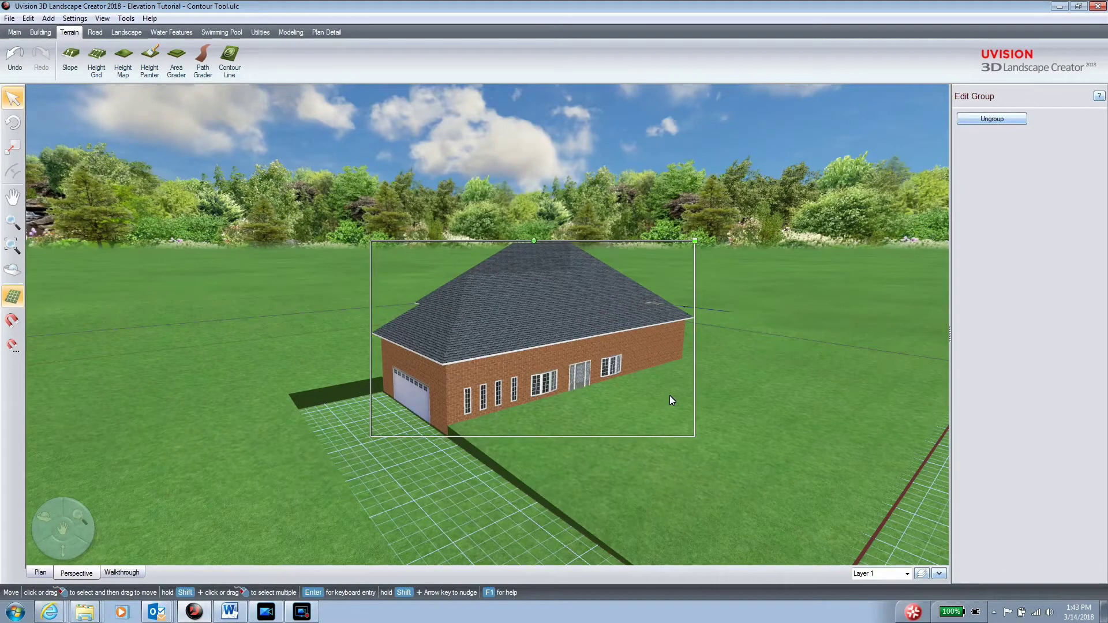
Step: Select the driveway path grader and enable point editing with point adding turned on
left_click(490, 518)
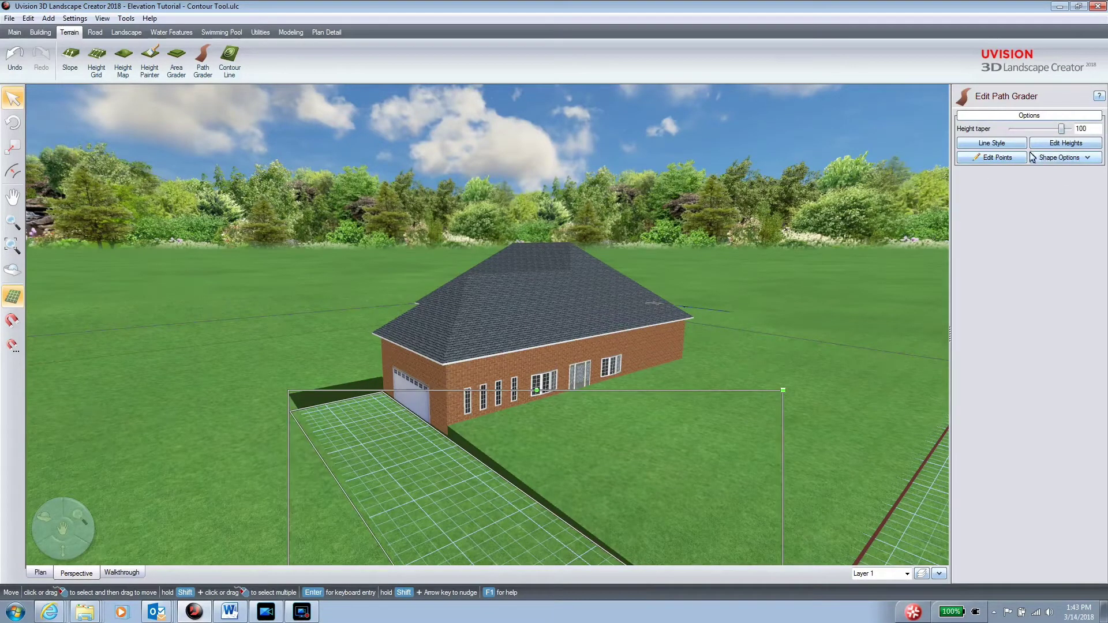
left_click(1006, 163)
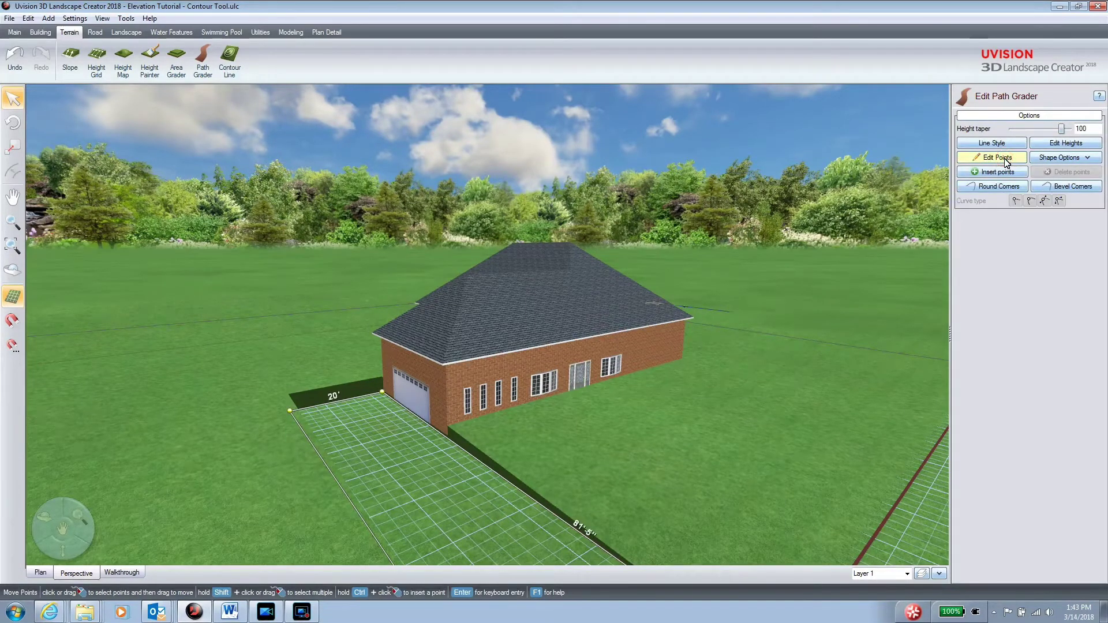
left_click(997, 172)
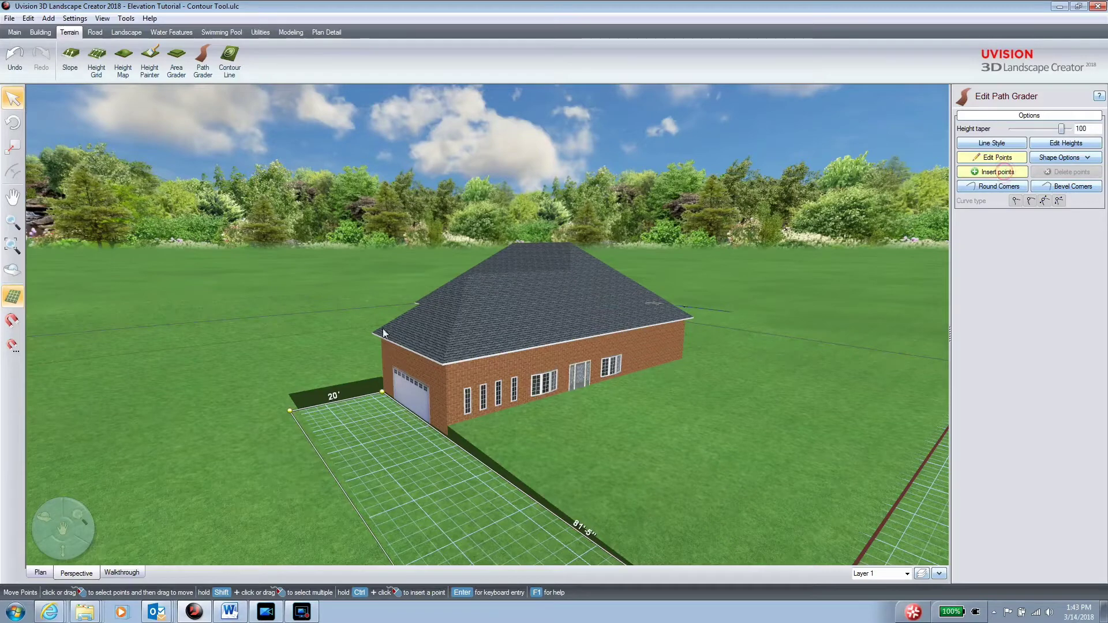
left_click(40, 572)
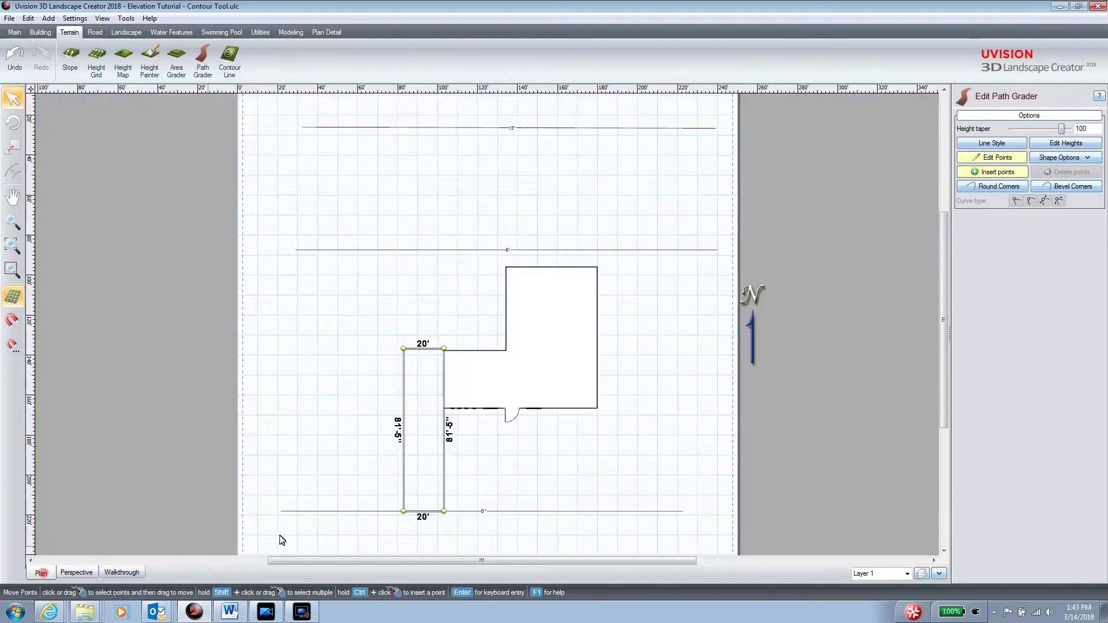
Step: Add and drag outline points to form the angled driveway and walkway notch below the garage
left_click(443, 409)
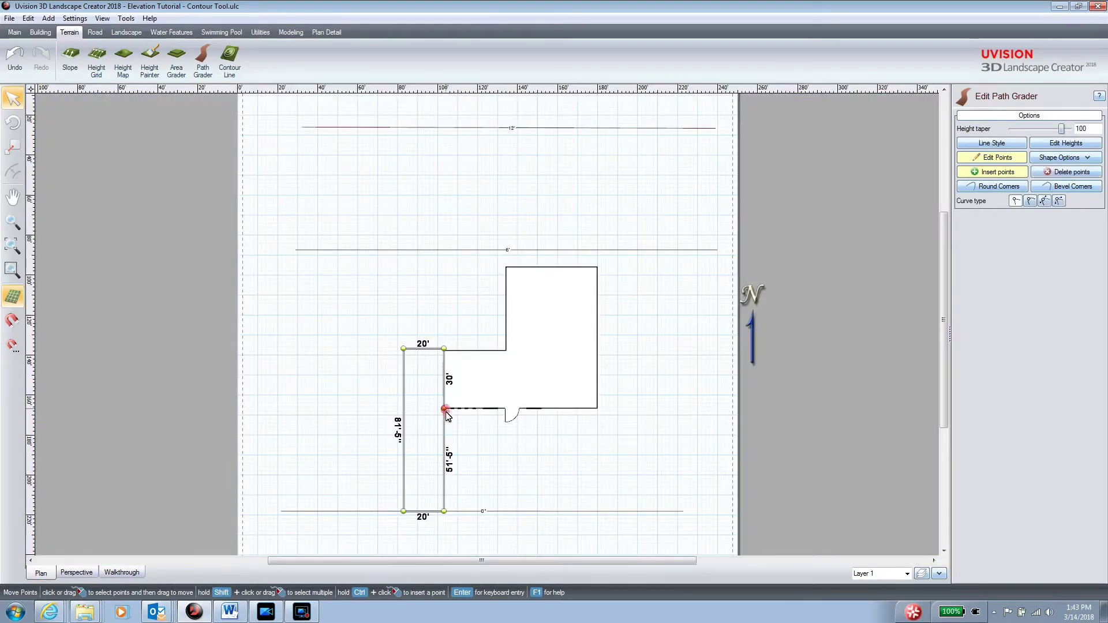
left_click(443, 445)
left_click_drag(443, 444, 545, 420)
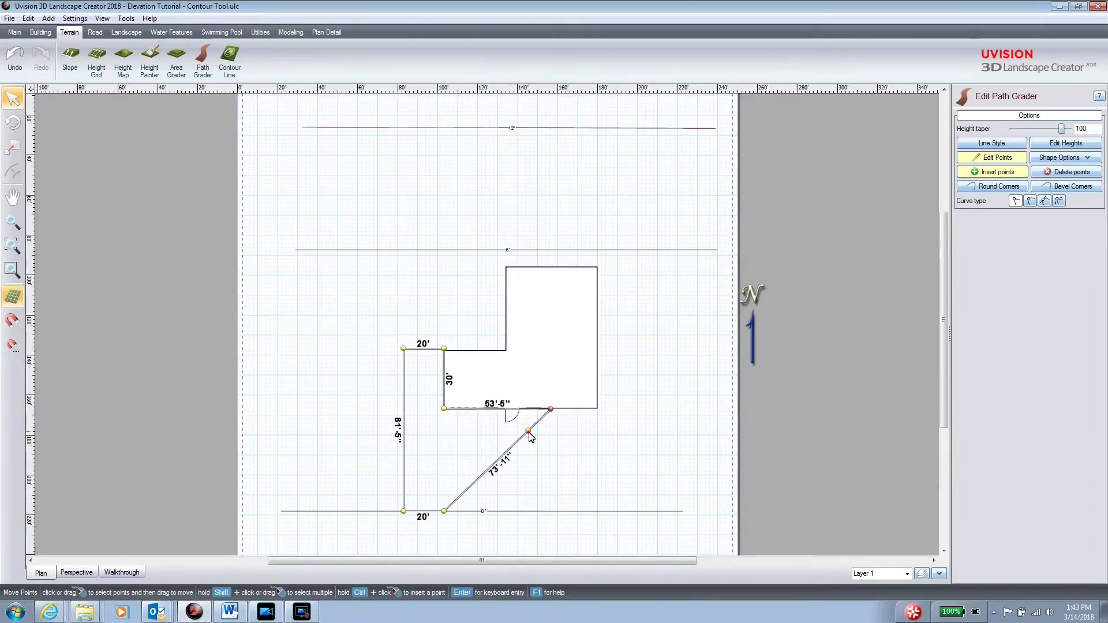
left_click(528, 430)
left_click_drag(528, 430, 551, 440)
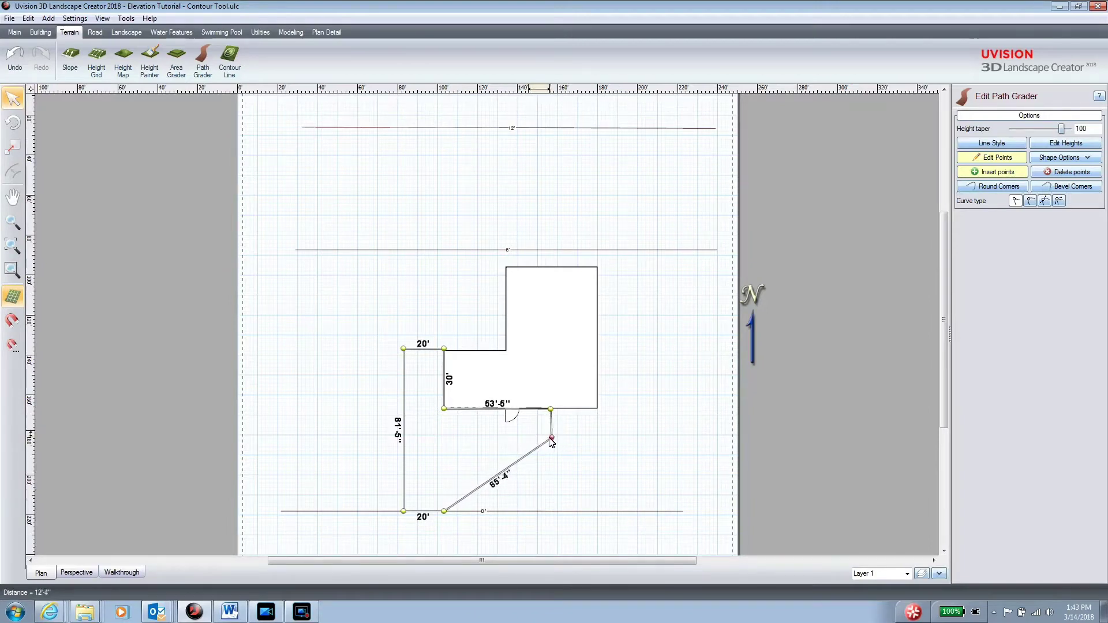
left_click(517, 460)
left_click_drag(518, 462, 445, 454)
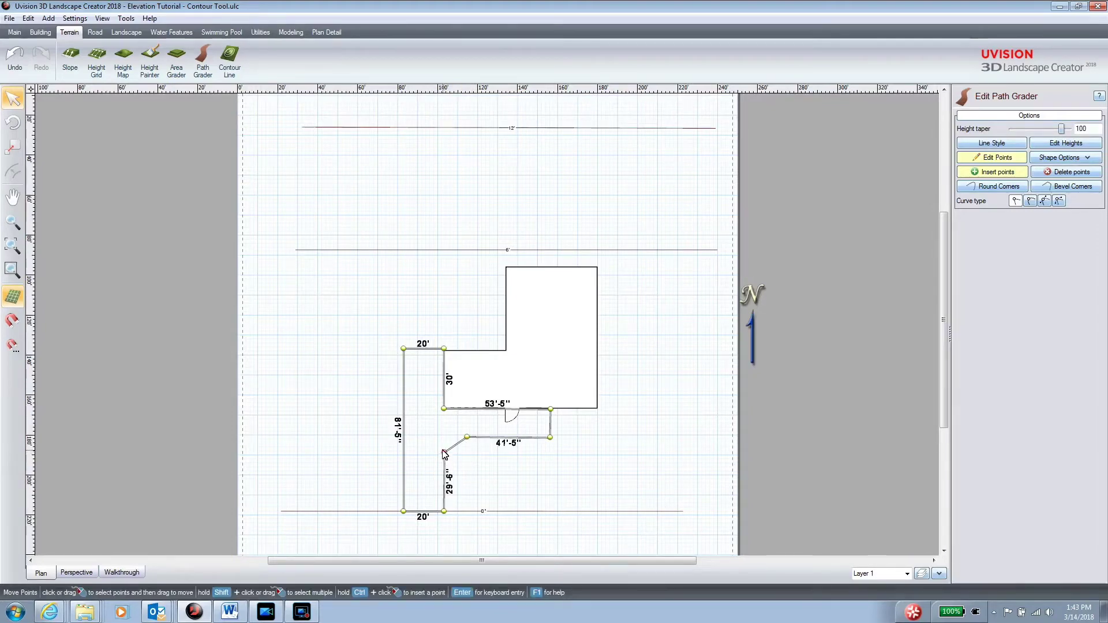
left_click(1006, 165)
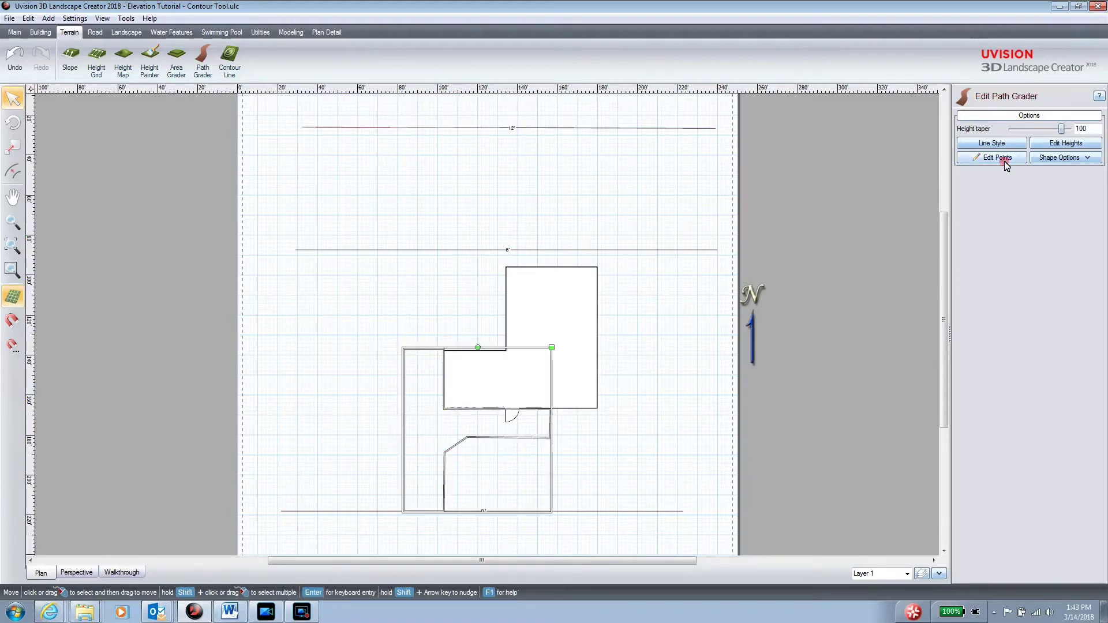
Step: Inspect the house and reshaped L-shaped cut in 3D perspective, then select the path grader area
left_click(67, 574)
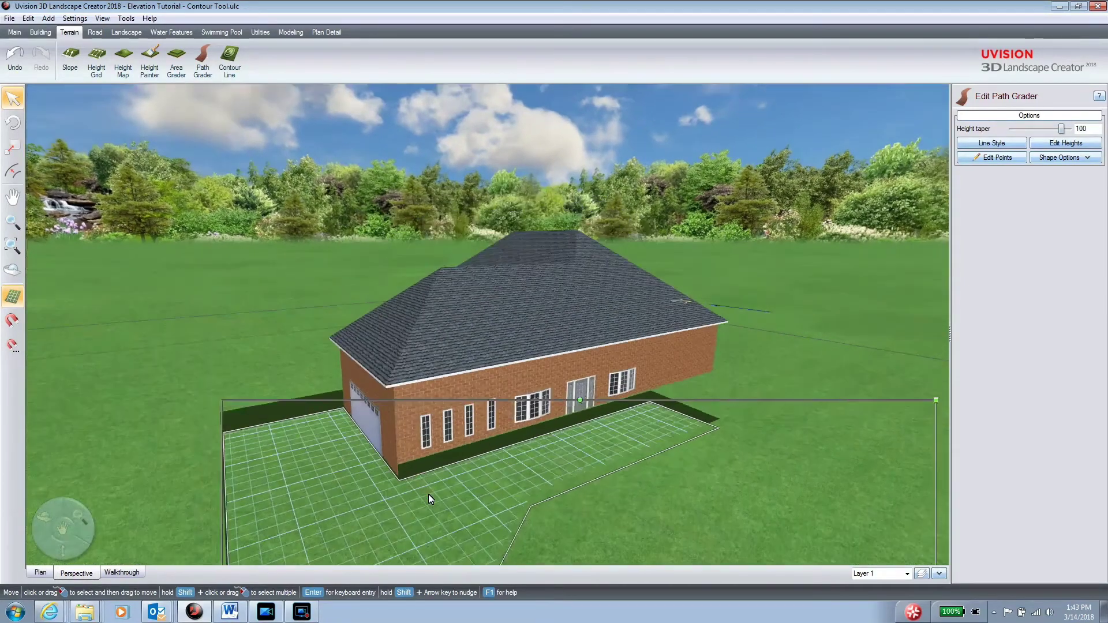
left_click(558, 410)
left_click(672, 413)
left_click(557, 362)
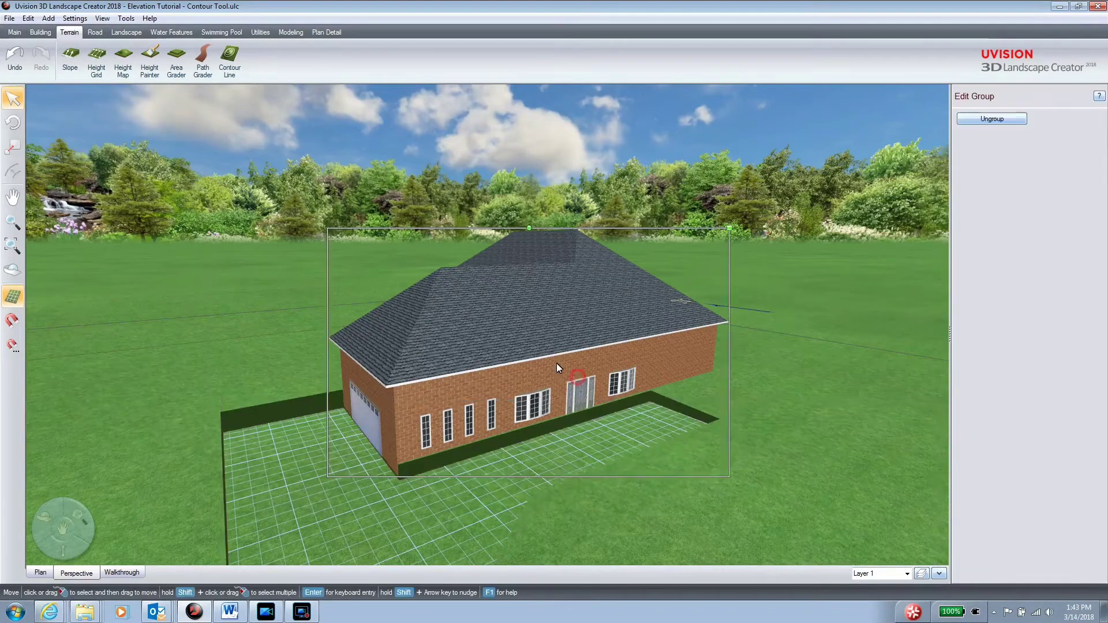
left_click_drag(556, 362, 560, 366)
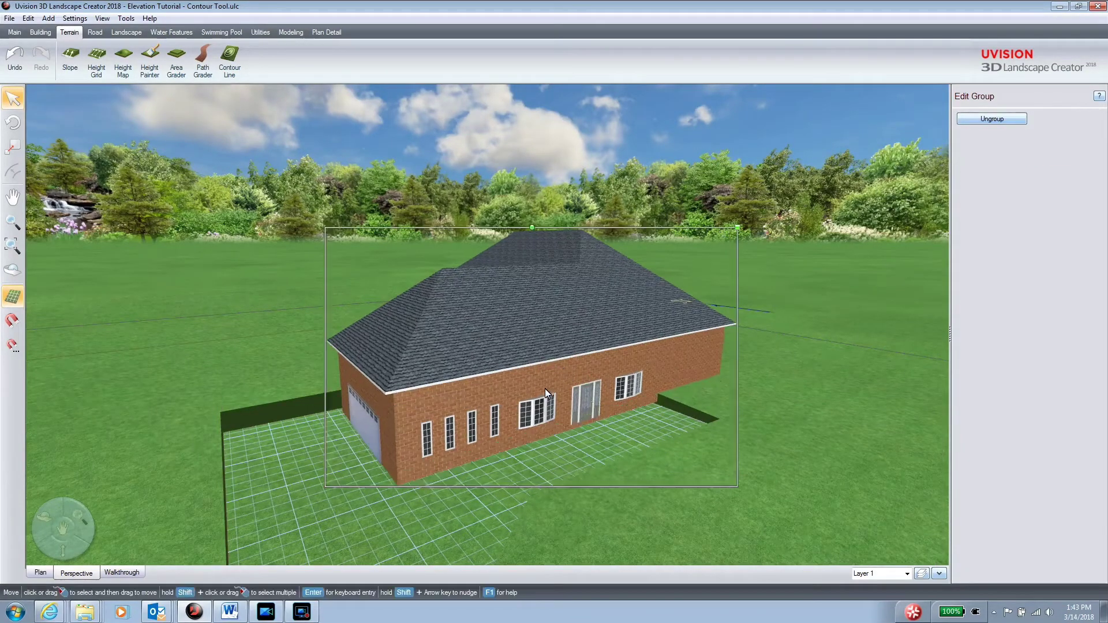
scroll(398, 510, "up", 3)
mouse_move(396, 500)
right_mouse_down()
mouse_move(441, 506)
mouse_move(382, 500)
mouse_move(395, 495)
right_mouse_up()
scroll(395, 500, "down", 3)
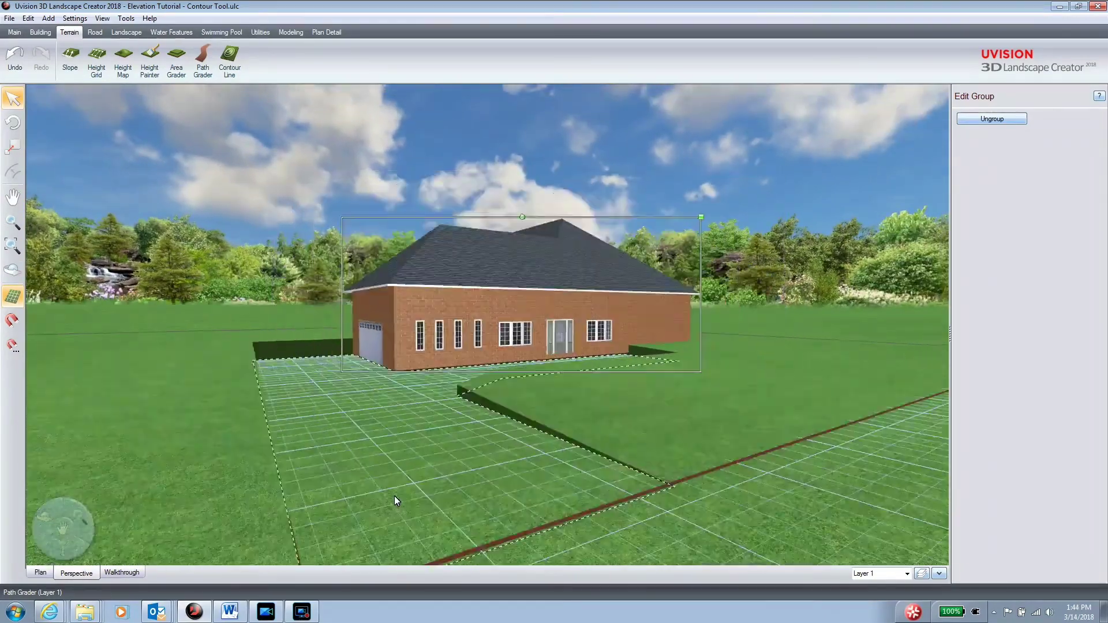
scroll(395, 499, "up", 1)
scroll(413, 510, "down", 3)
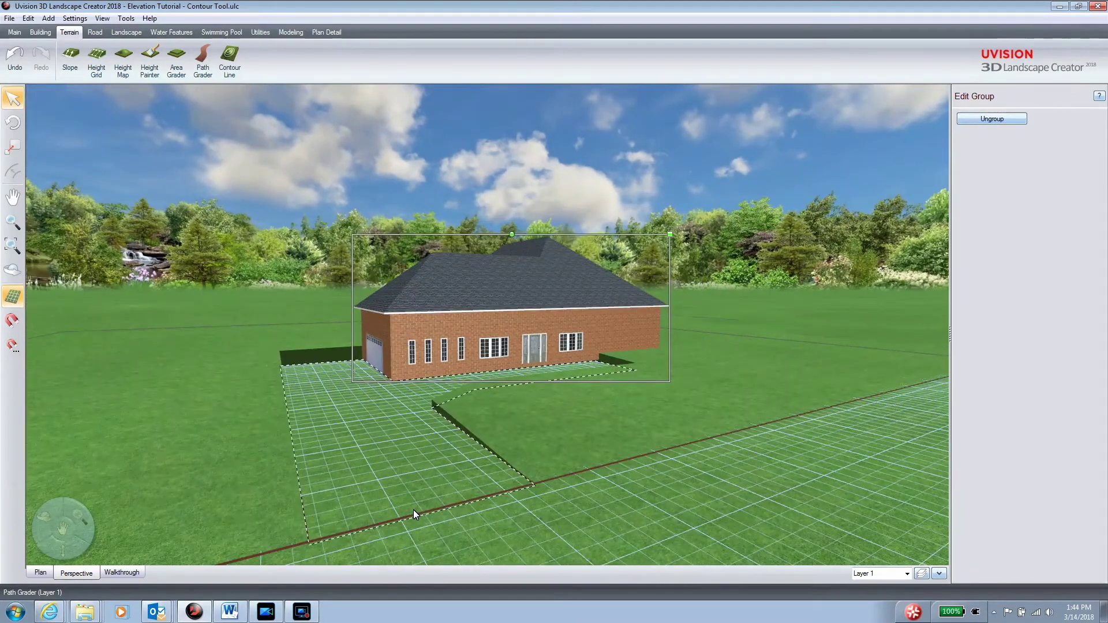
left_click(419, 442)
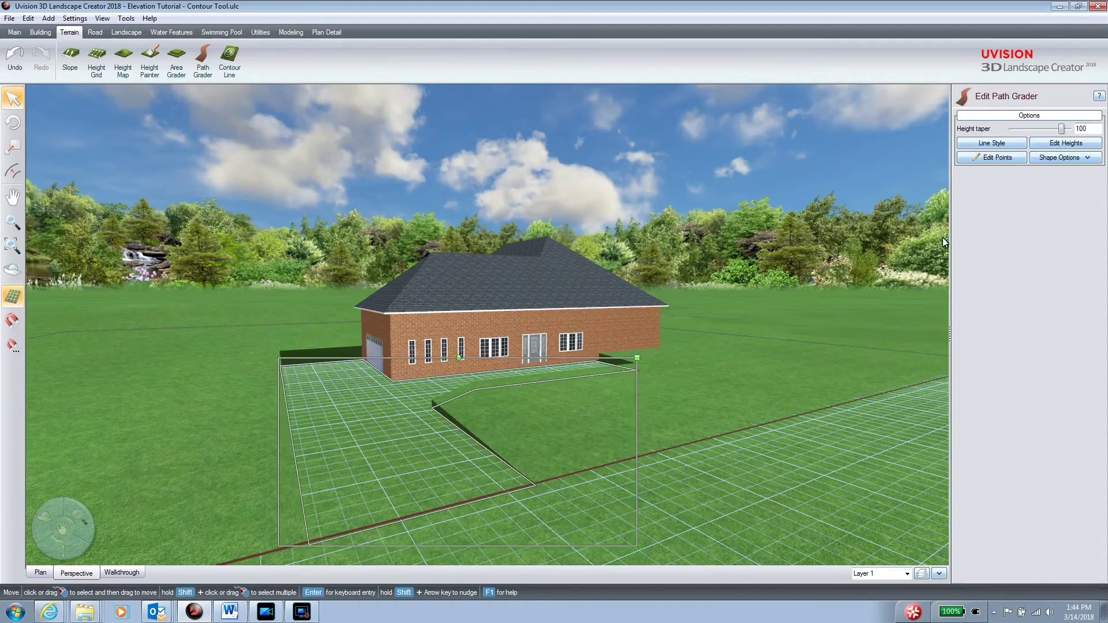
Step: Copy the path grader's outline and paste it as a new patio placed over the cut
left_click(1049, 159)
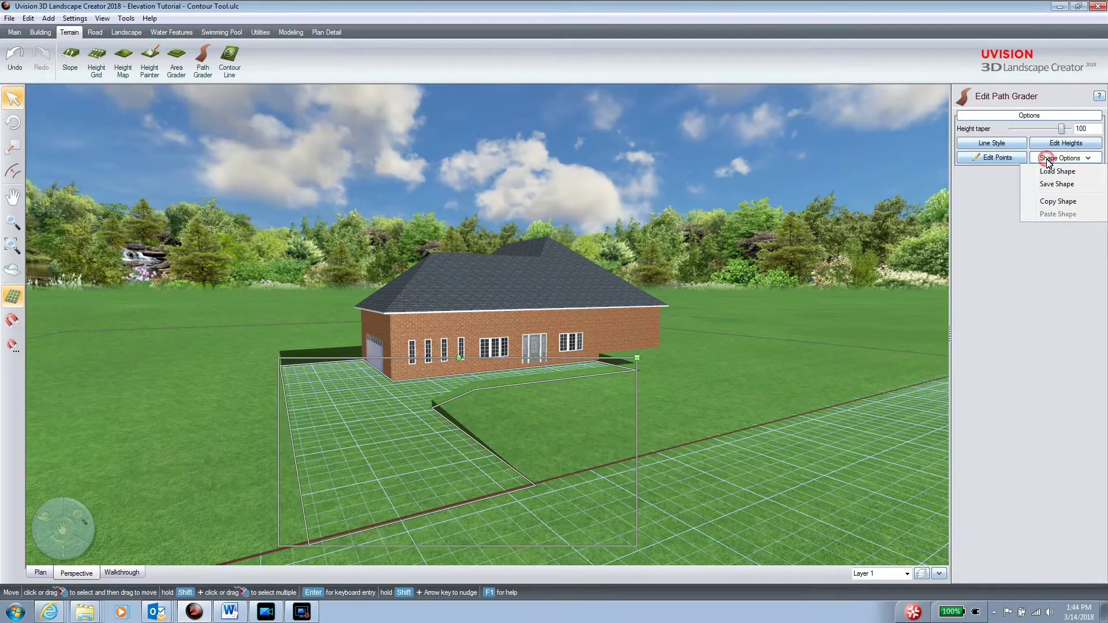
left_click(1055, 203)
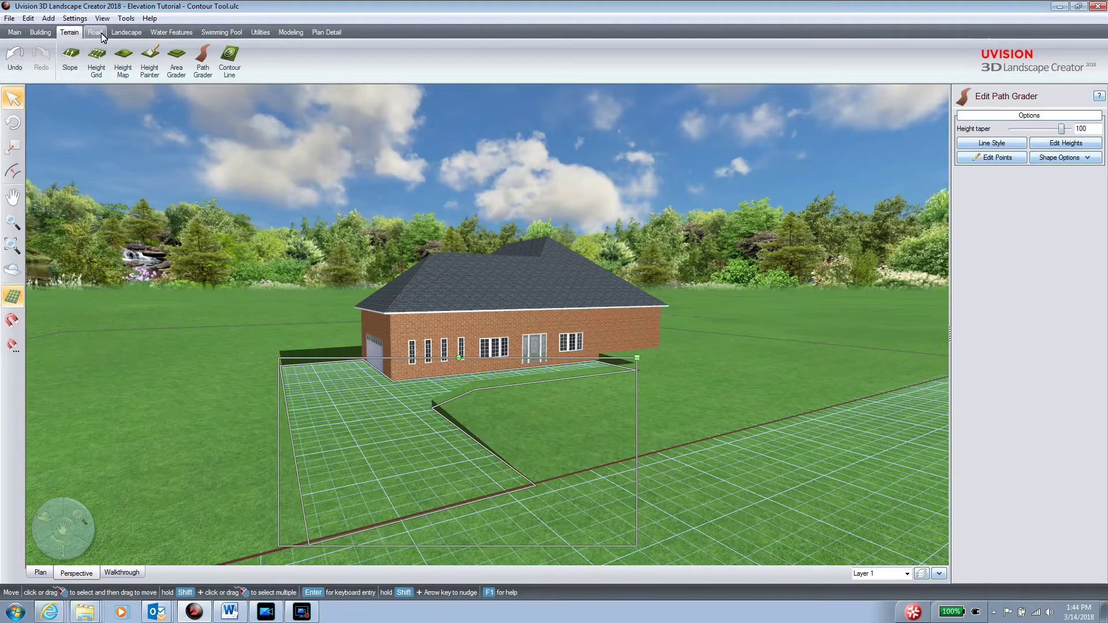
left_click(40, 32)
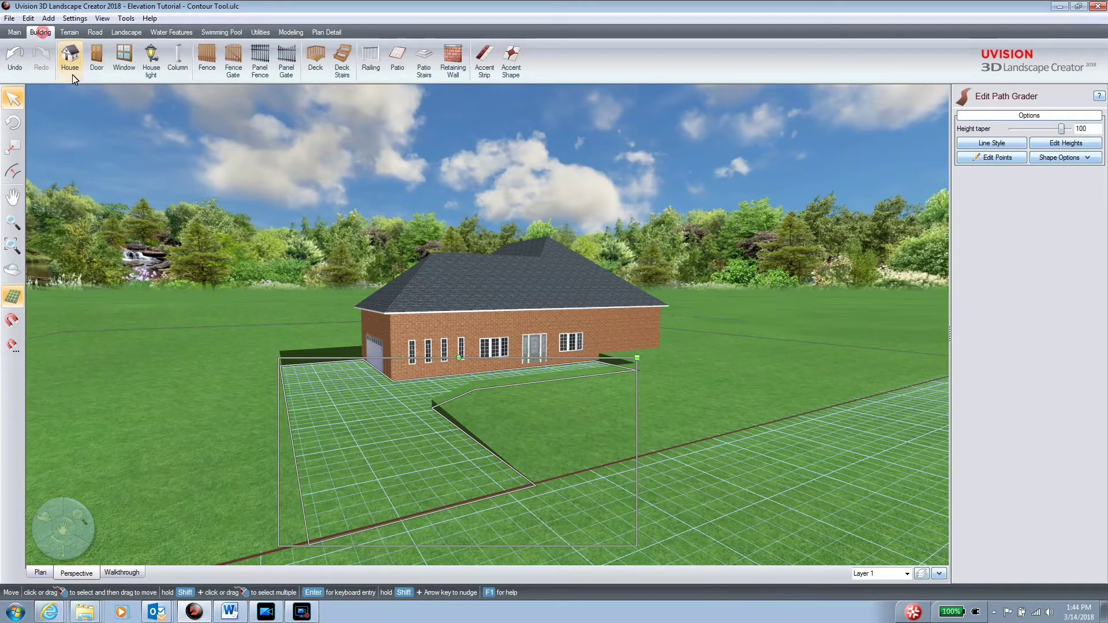
left_click(397, 58)
left_click(397, 59)
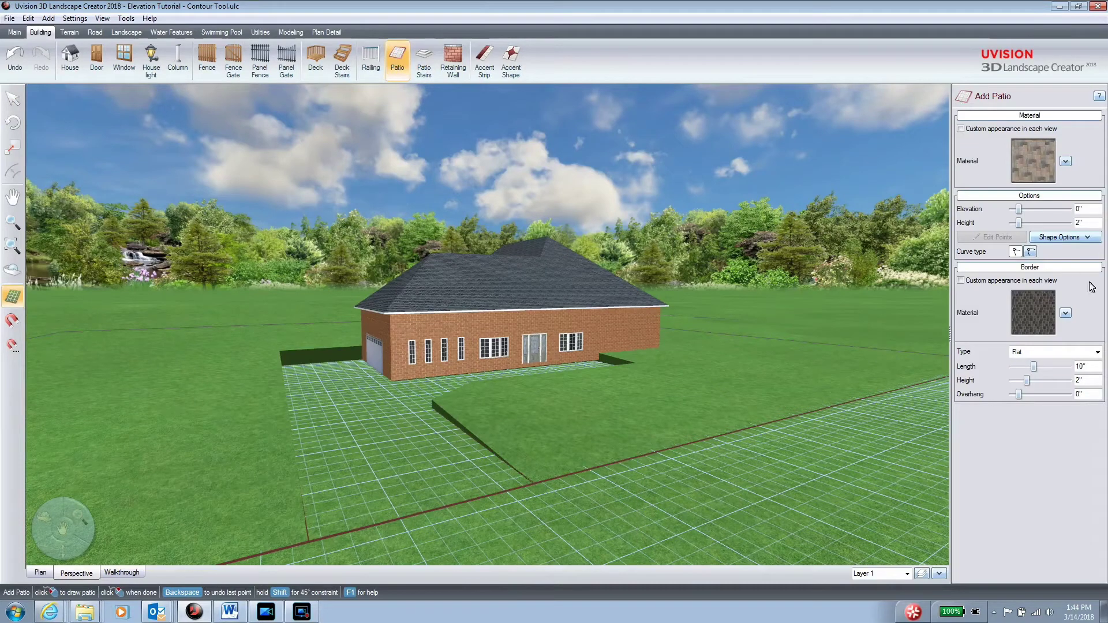
left_click(1088, 240)
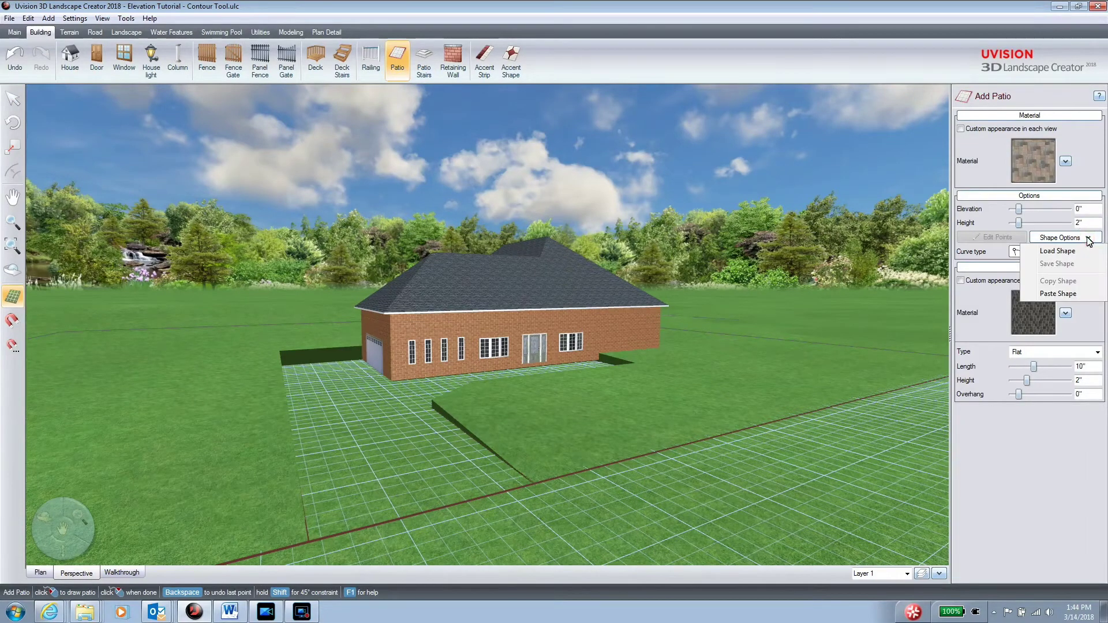
left_click(1072, 295)
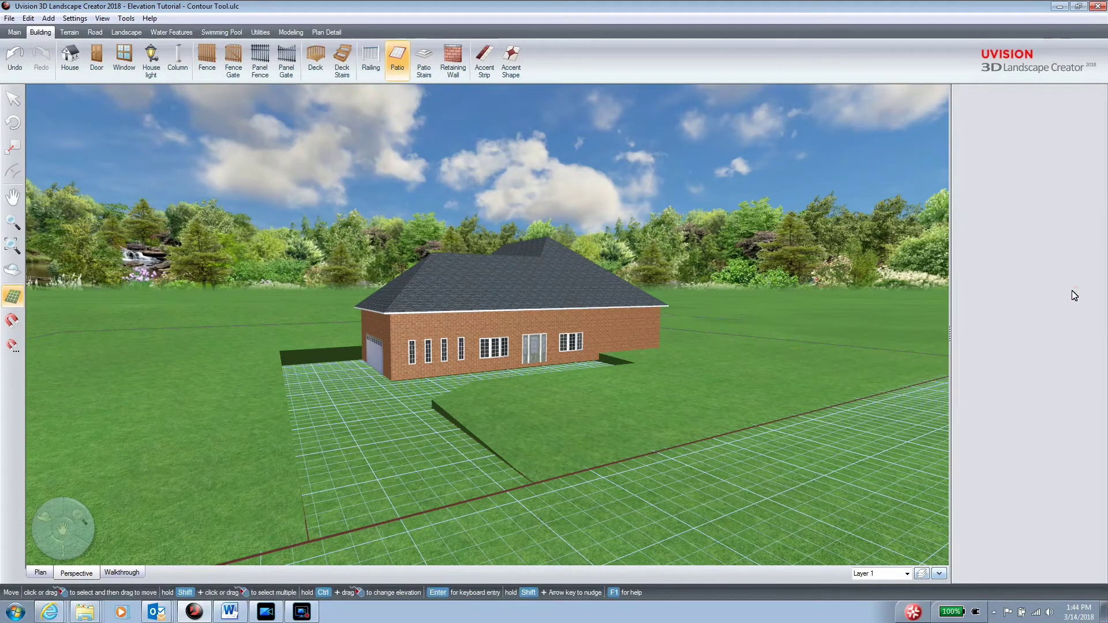
left_click(620, 424)
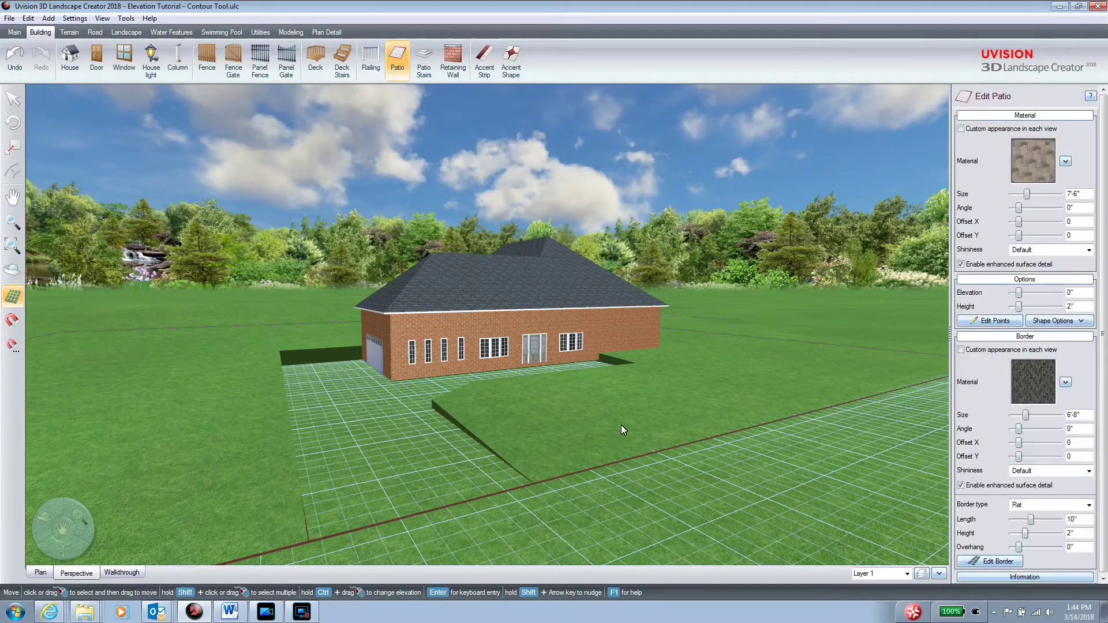
Step: Orbit and zoom to inspect the dark patio in the graded cut, then return to the Terrain tools
right_click_drag(440, 490, 441, 518)
scroll(453, 502, "up", 4)
scroll(437, 524, "up", 3)
scroll(441, 518, "down", 5)
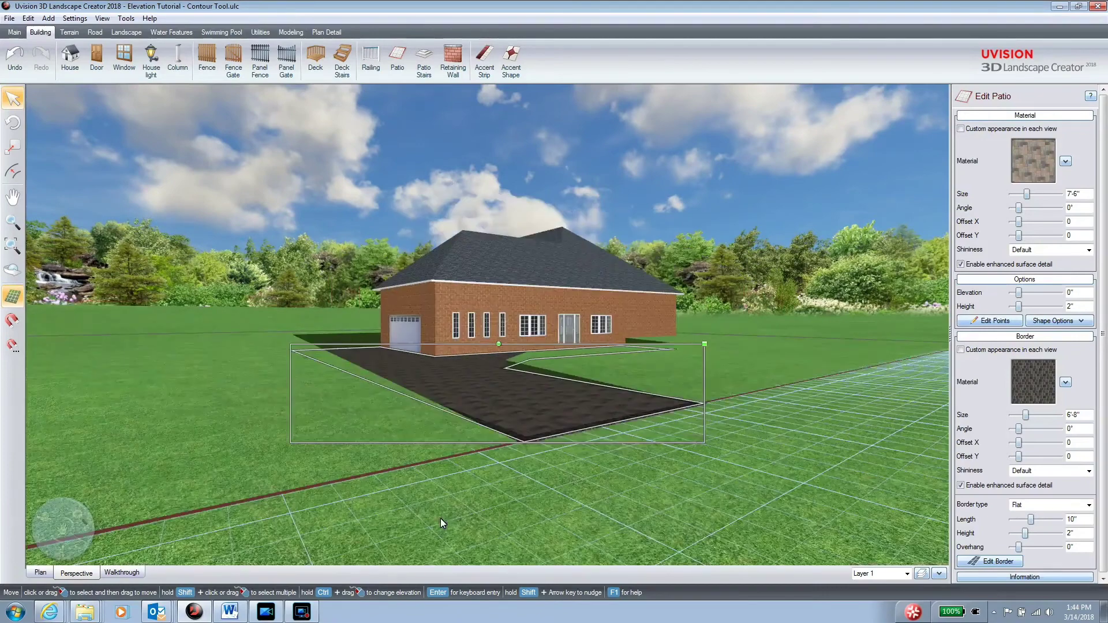
scroll(495, 463, "up", 3)
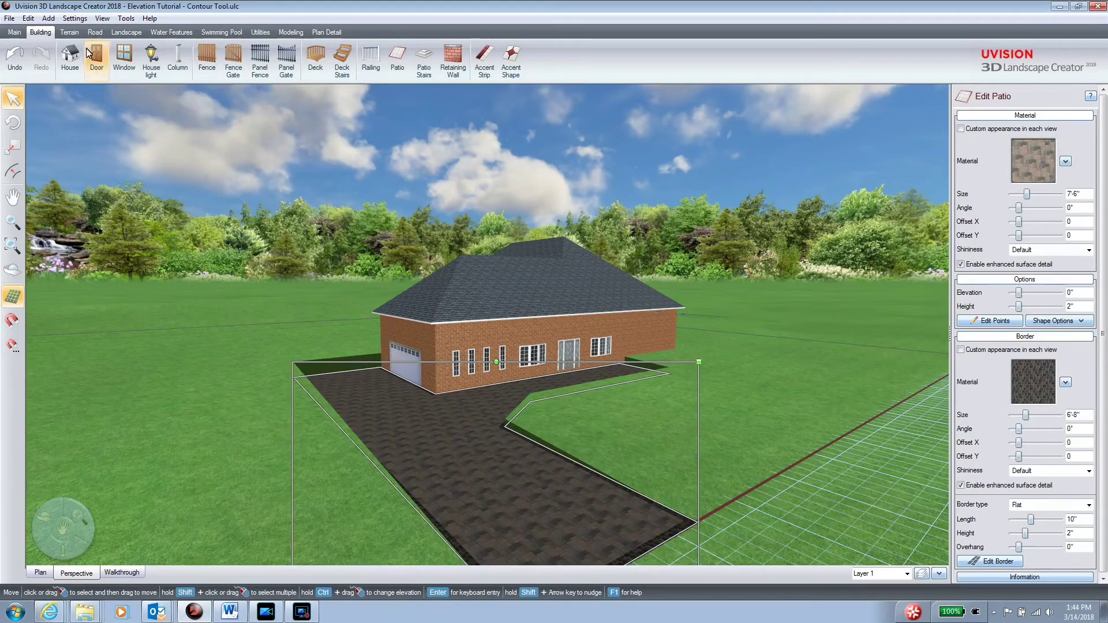
left_click(70, 32)
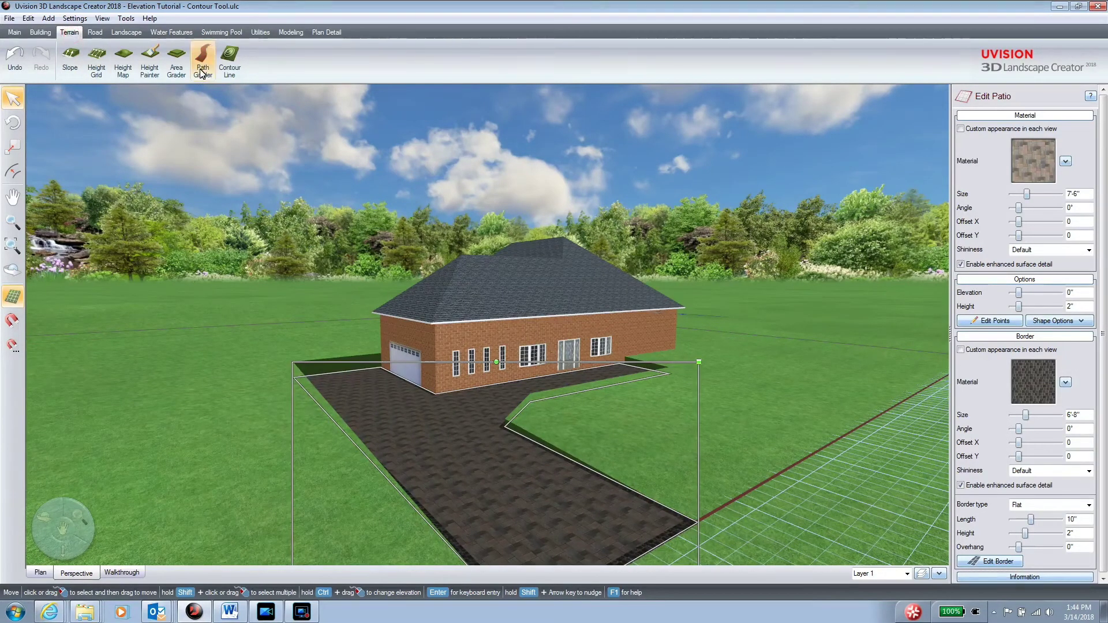